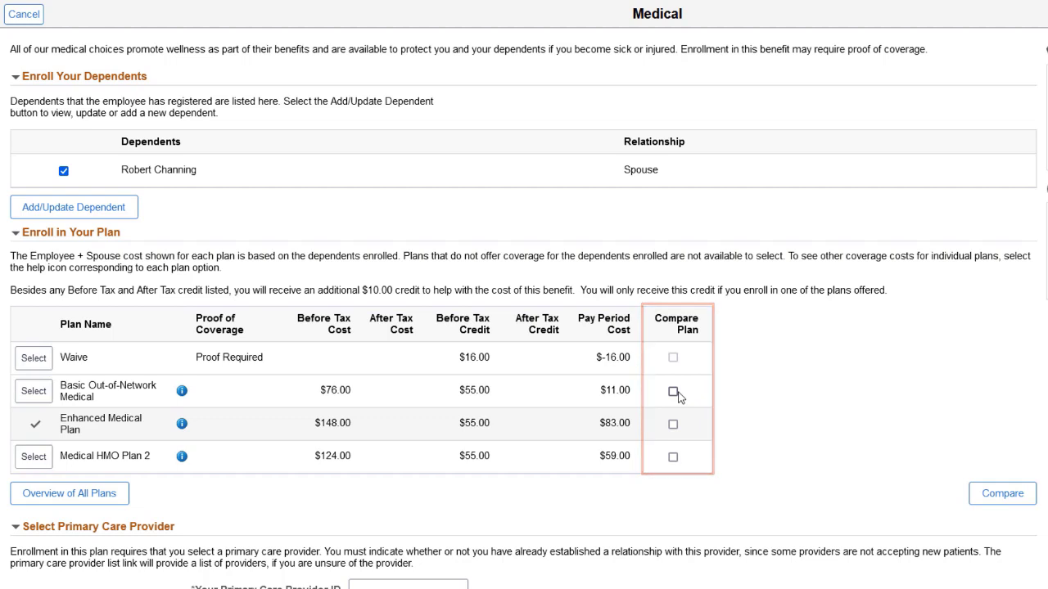
Compare the Basic Out-of-Network Medical, Enhanced Medical Plan and Medical HMO Plan 2 options side by side.
click(673, 392)
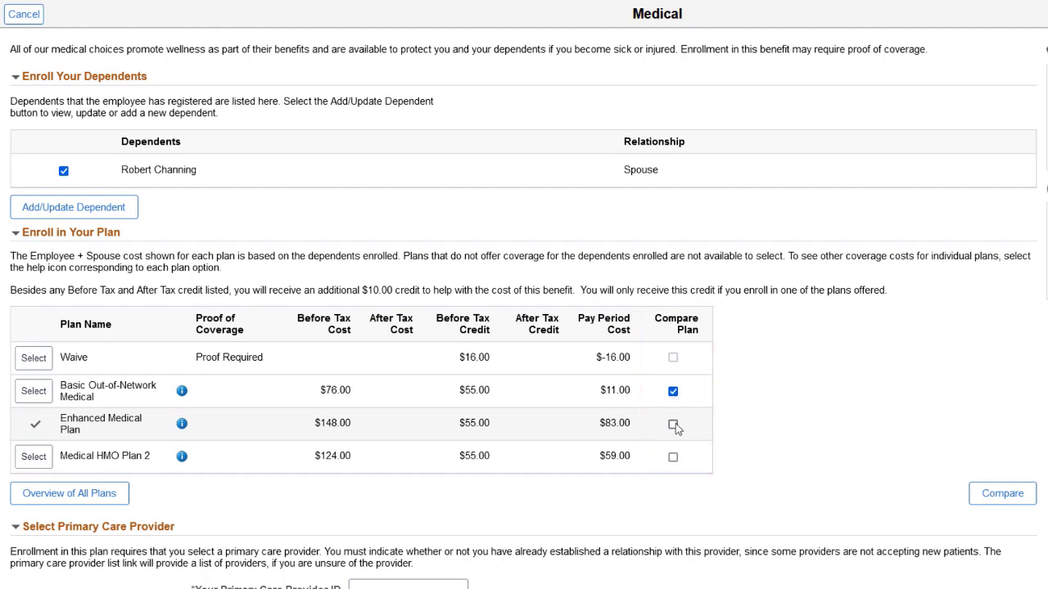
click(673, 424)
click(673, 457)
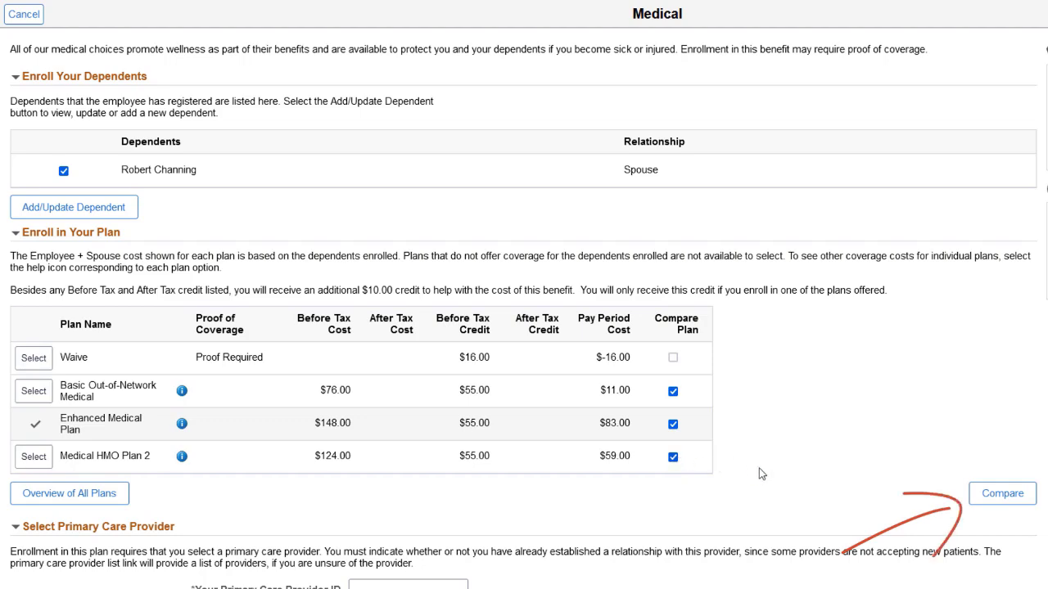
click(991, 494)
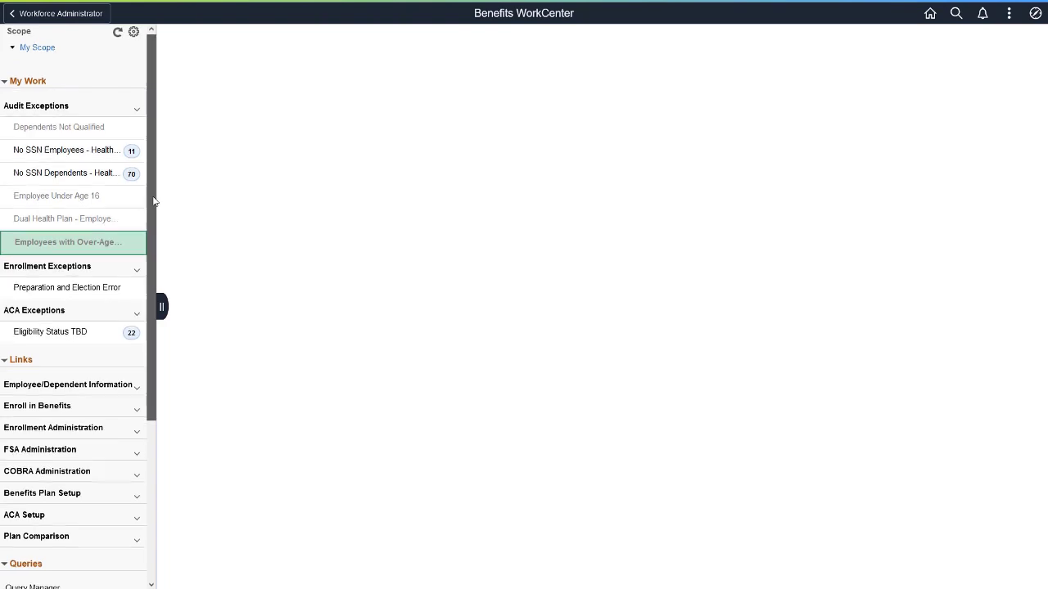
Expand the WorkCenter's Plan Comparison links and open the Medical comparison template effective 01/01/2022 for updating.
drag(153, 200, 150, 361)
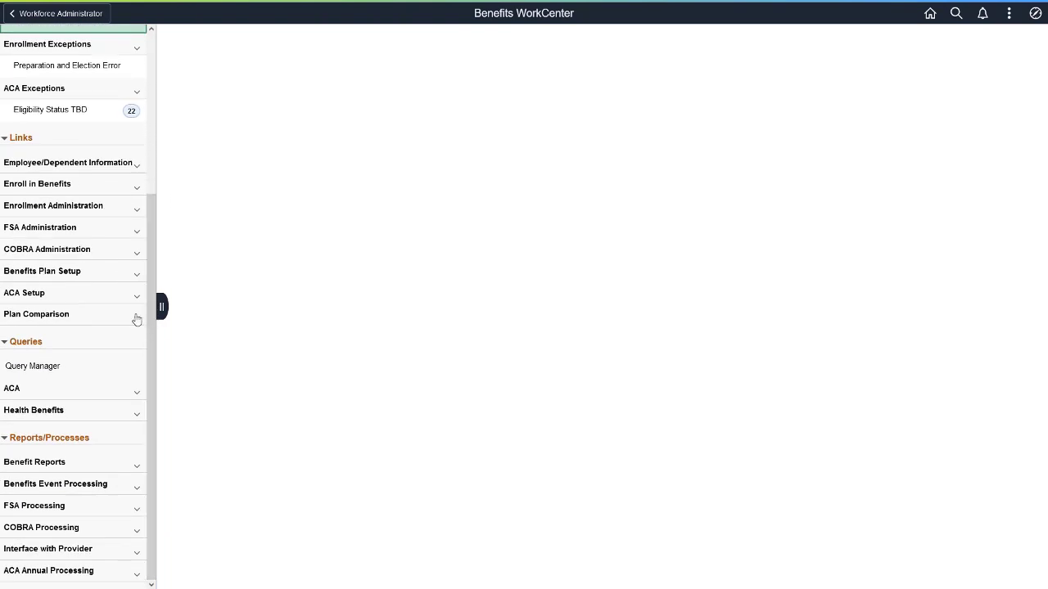
click(137, 319)
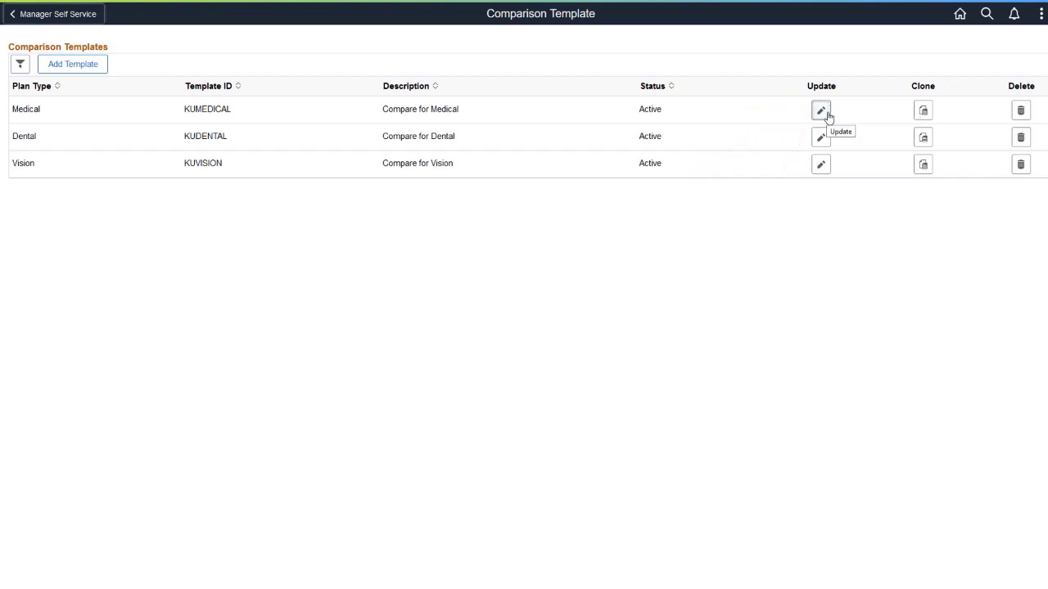
click(821, 112)
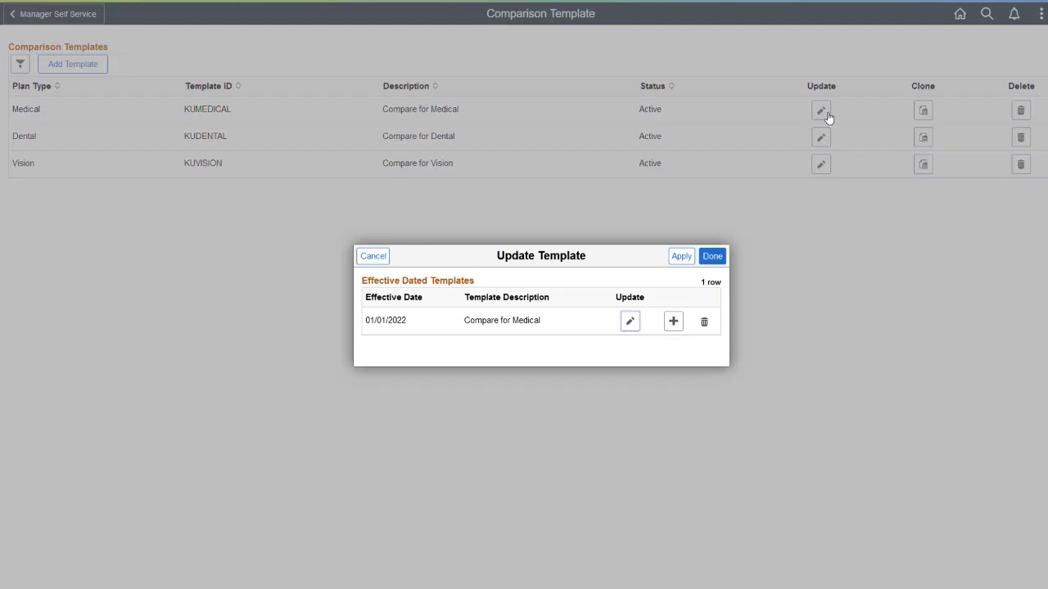
click(632, 324)
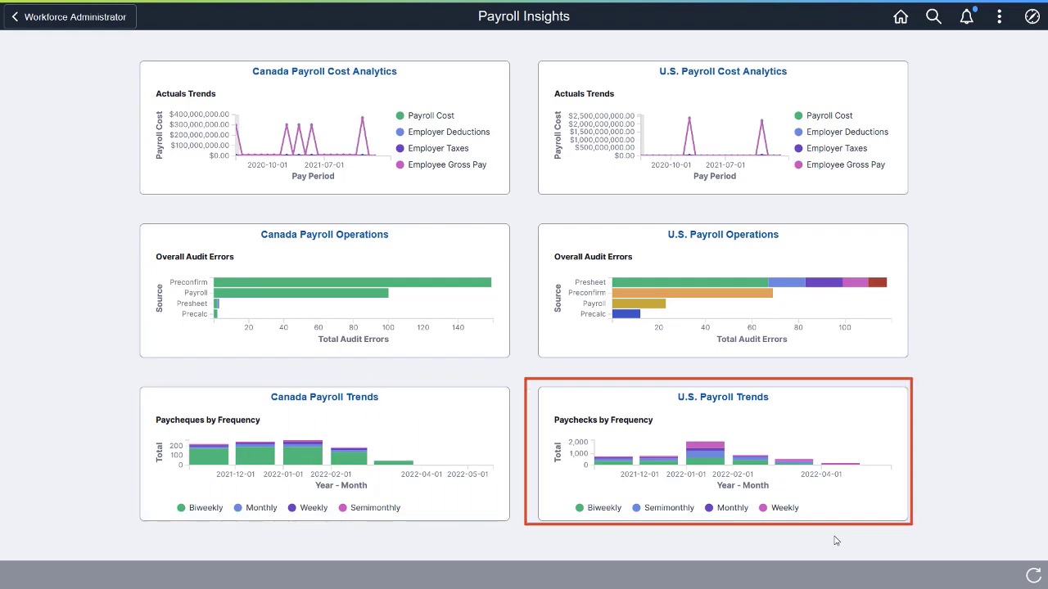
Open the U.S. Payroll Trends analytics and filter them by company GBI - Global Business Institute.
click(827, 443)
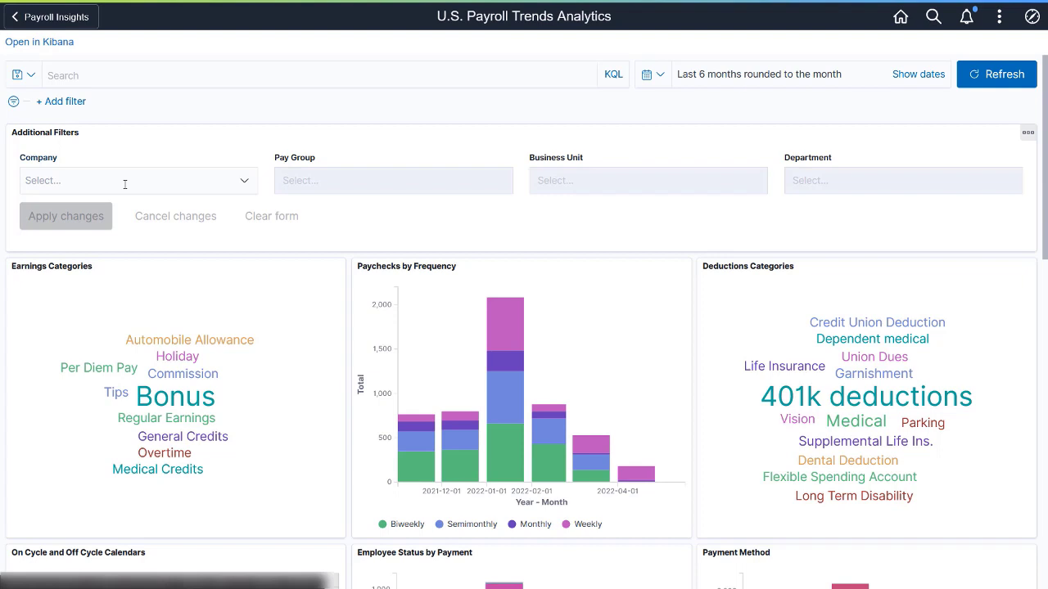
click(124, 184)
click(125, 204)
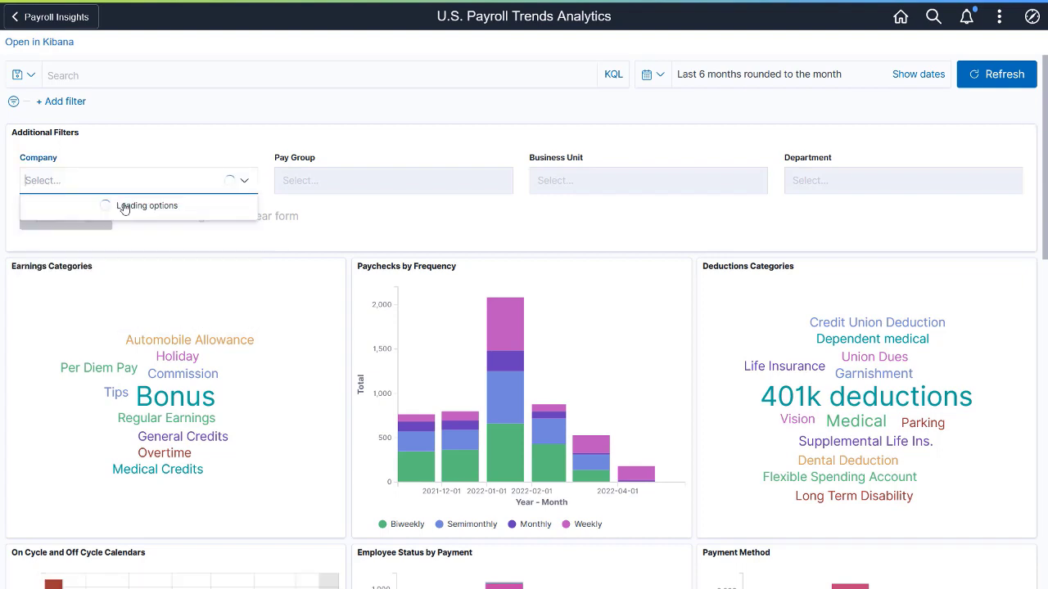
click(12, 230)
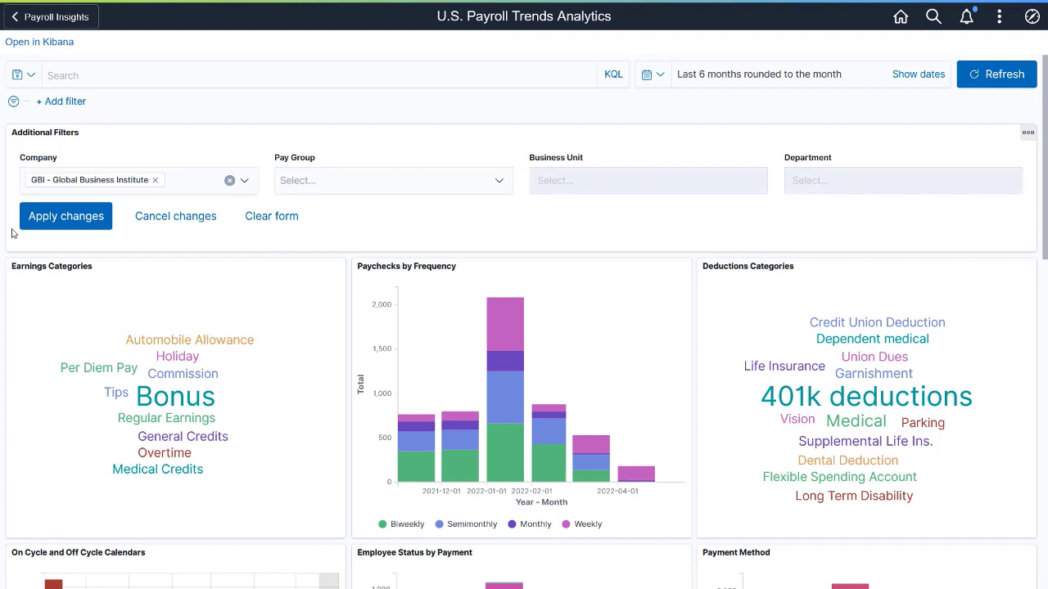
click(37, 221)
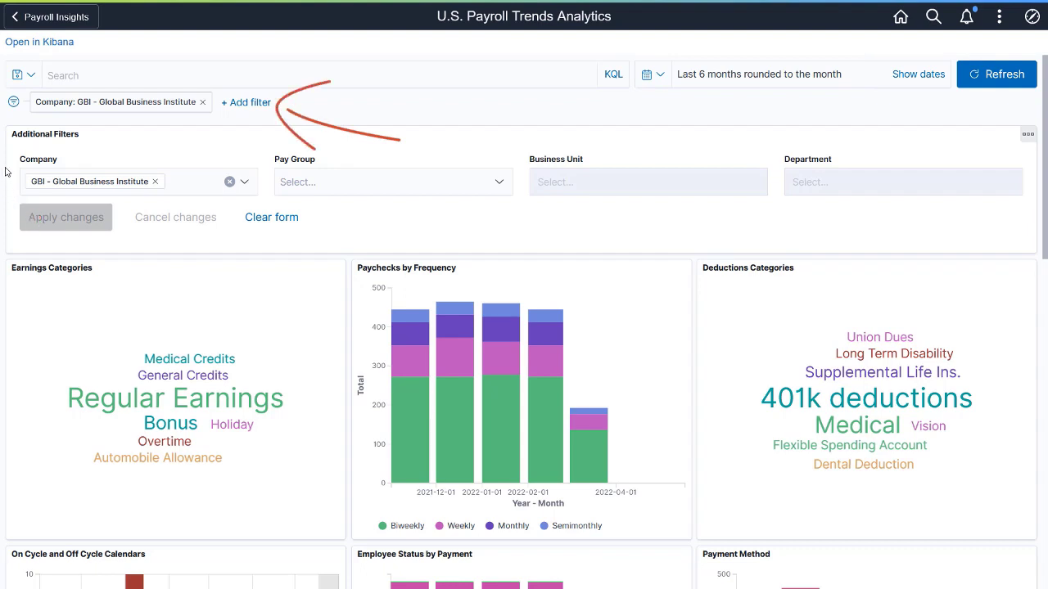
Pin all filters on the U.S. Payroll Trends dashboard.
click(13, 102)
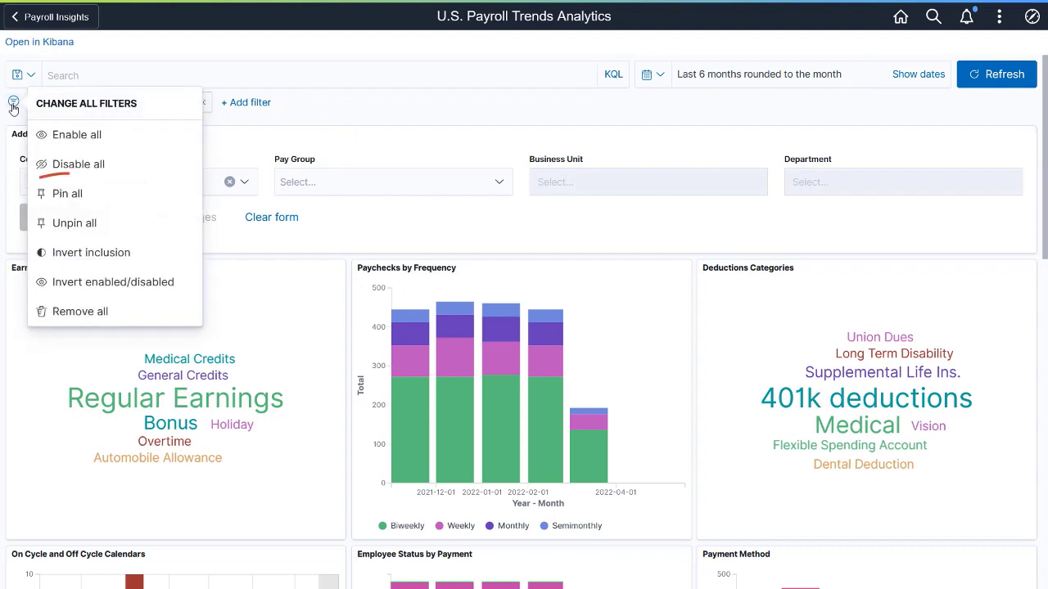
click(53, 197)
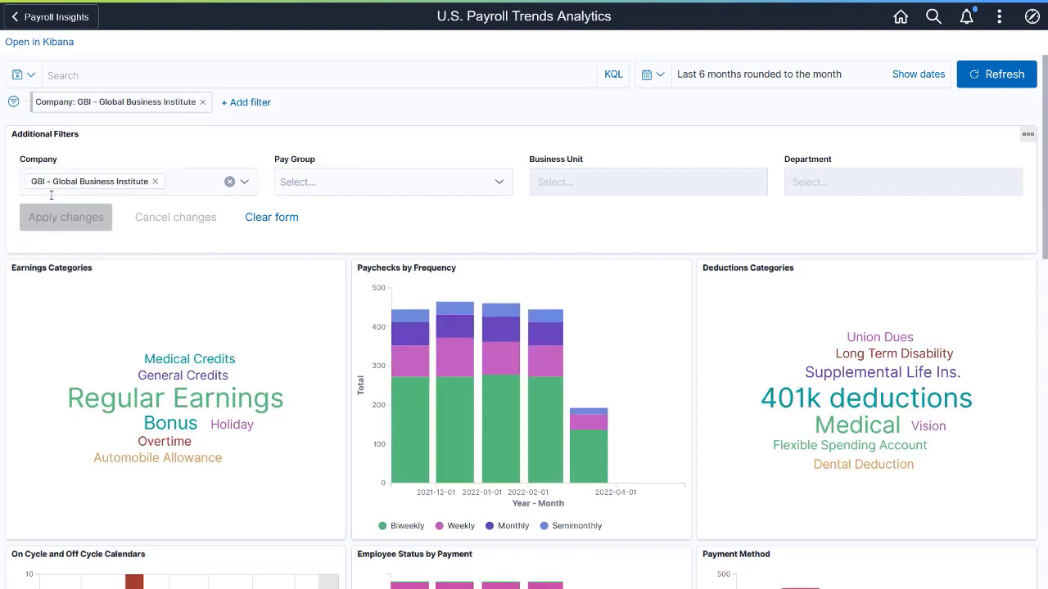
Examine the payroll trends charts and the Regular Earnings breakdown by pay group and category.
scroll(45, 195, down, 3)
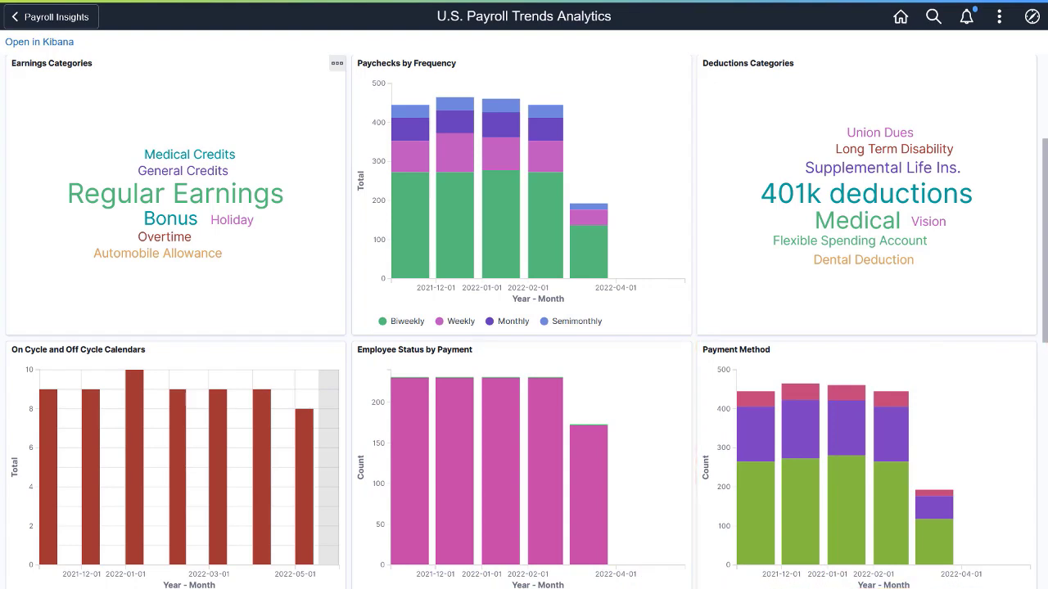
scroll(524, 328, down, 7)
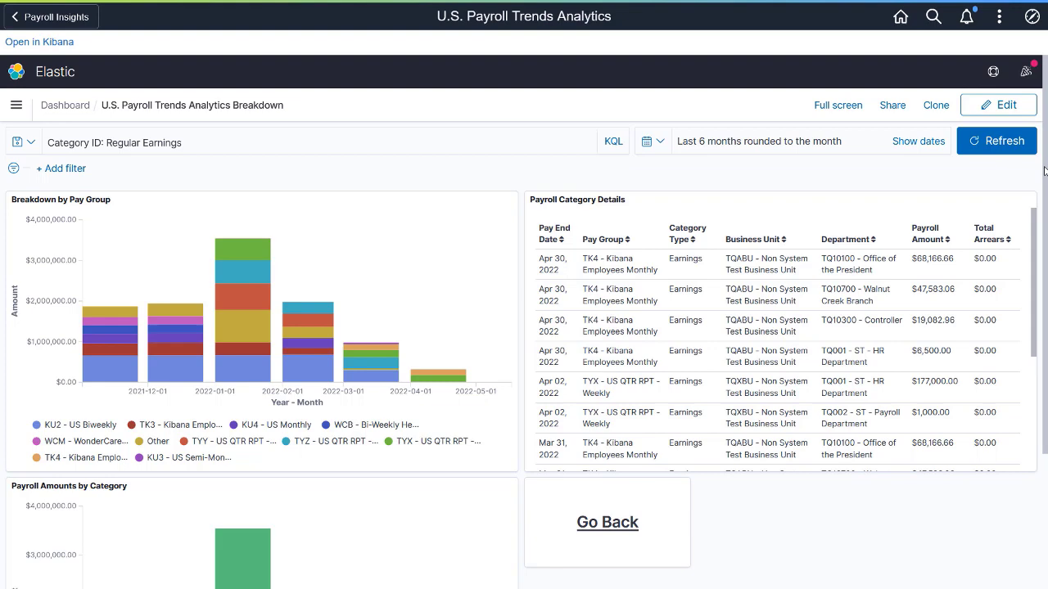
drag(1044, 175, 1044, 231)
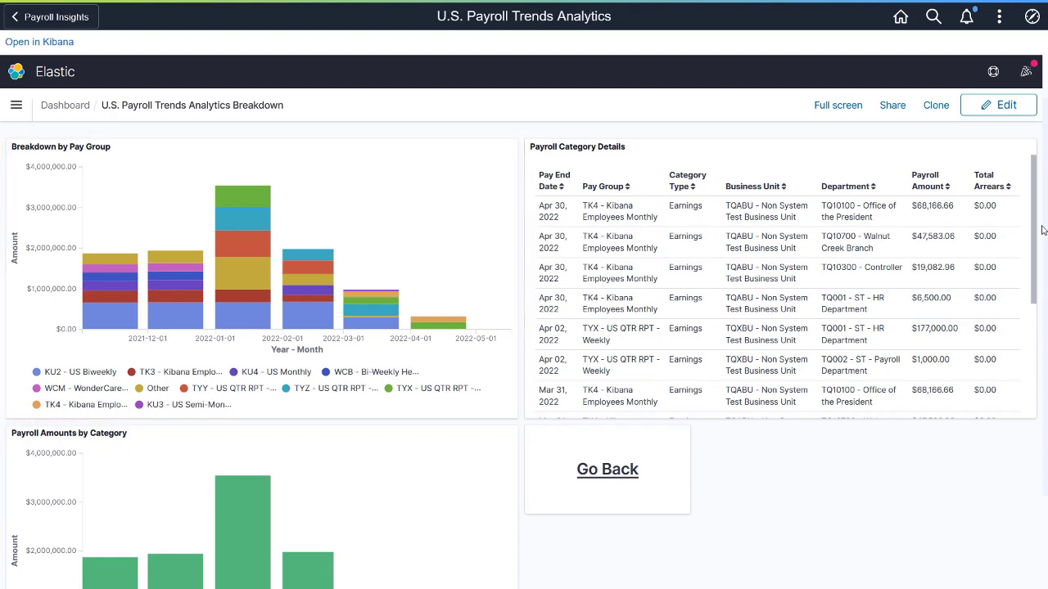
drag(1042, 230, 1034, 361)
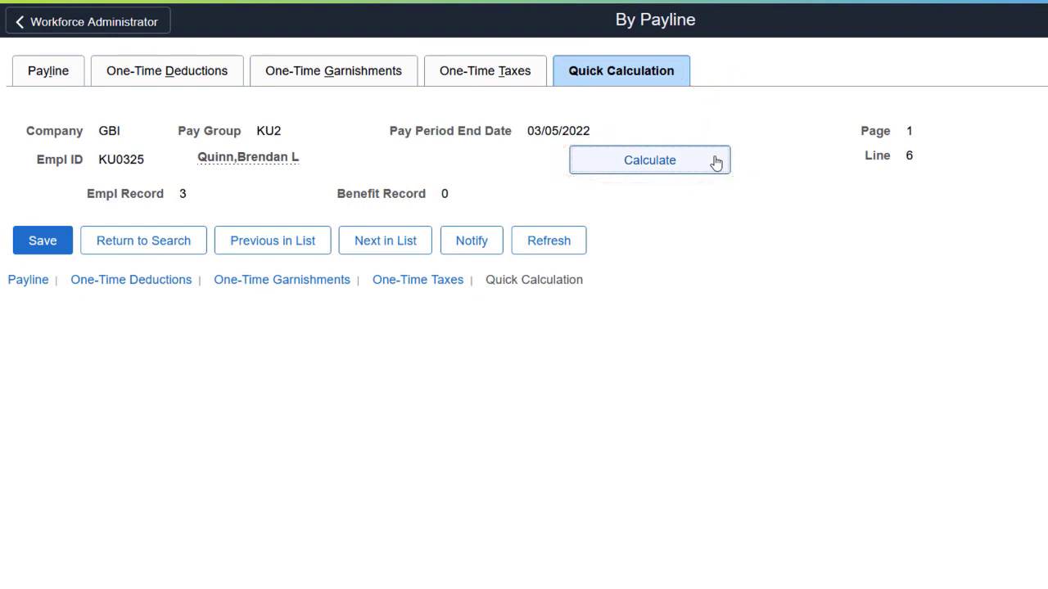
Run the quick calculation for the employee's payline and review the resulting check's earnings, taxes and deductions.
click(715, 161)
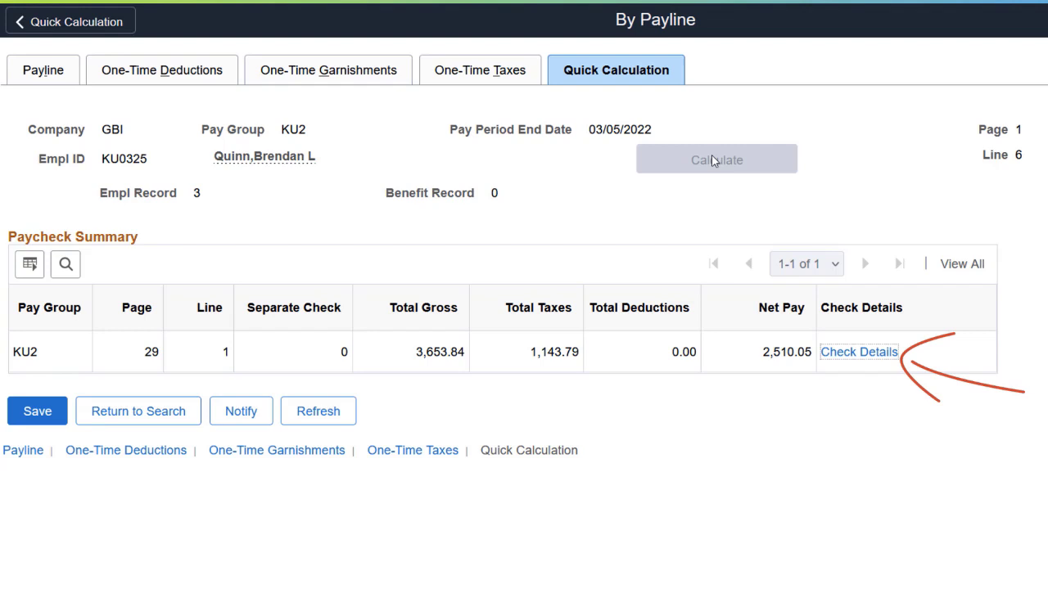
click(850, 344)
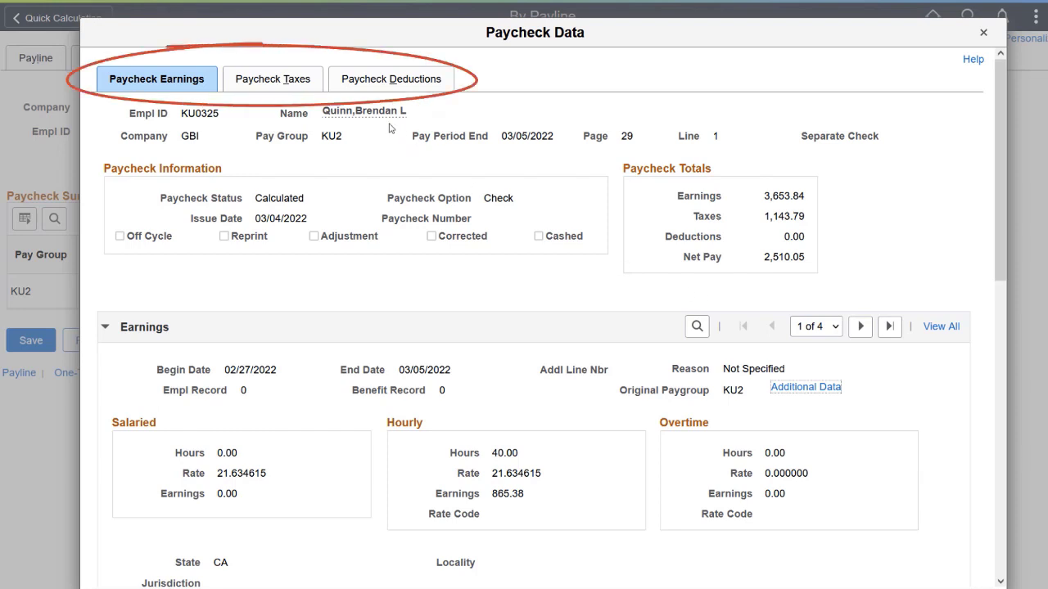
click(311, 84)
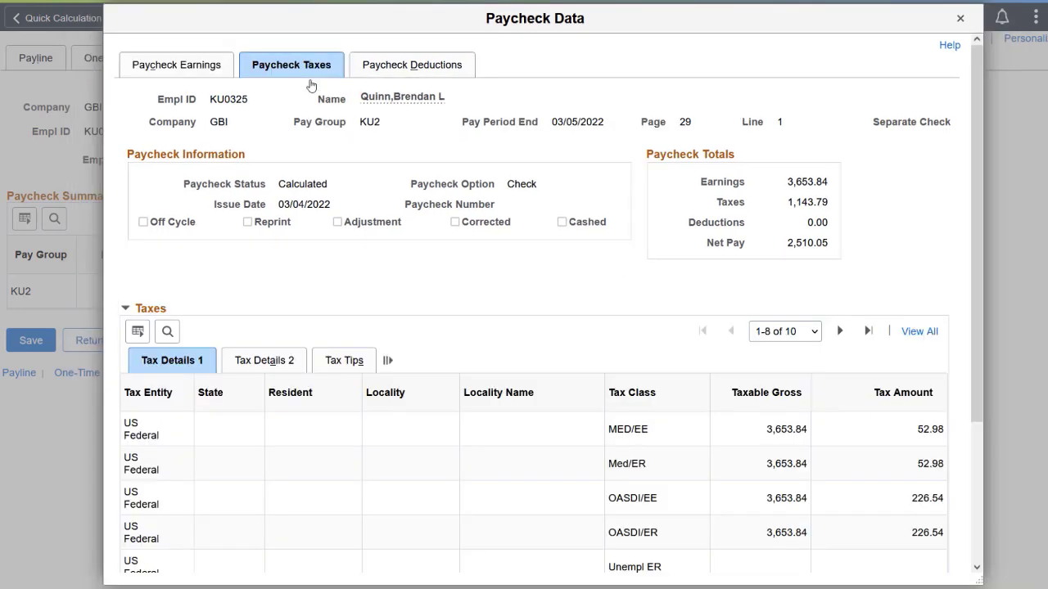
click(396, 76)
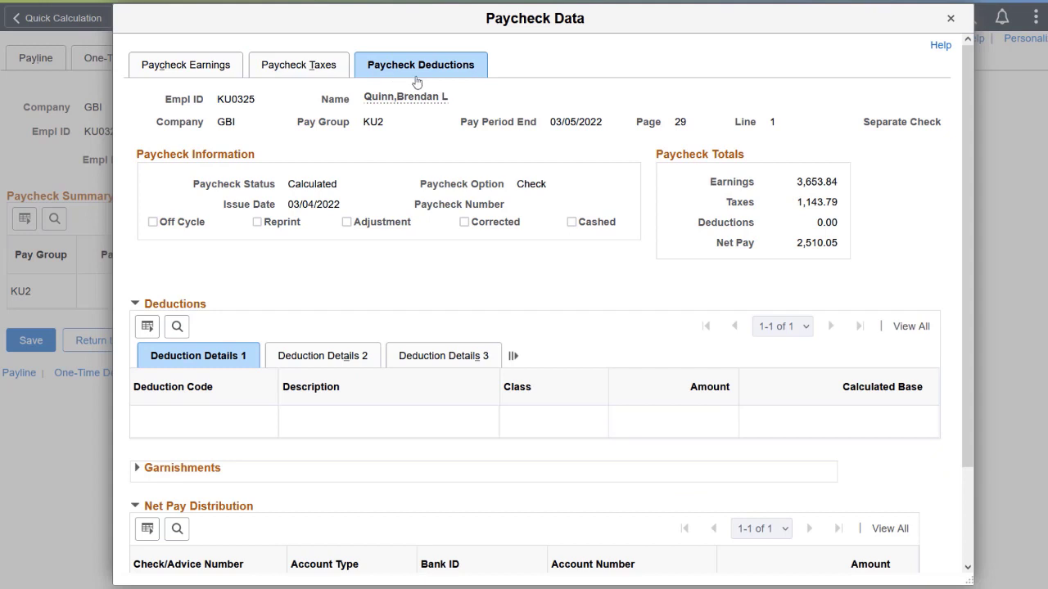
click(950, 18)
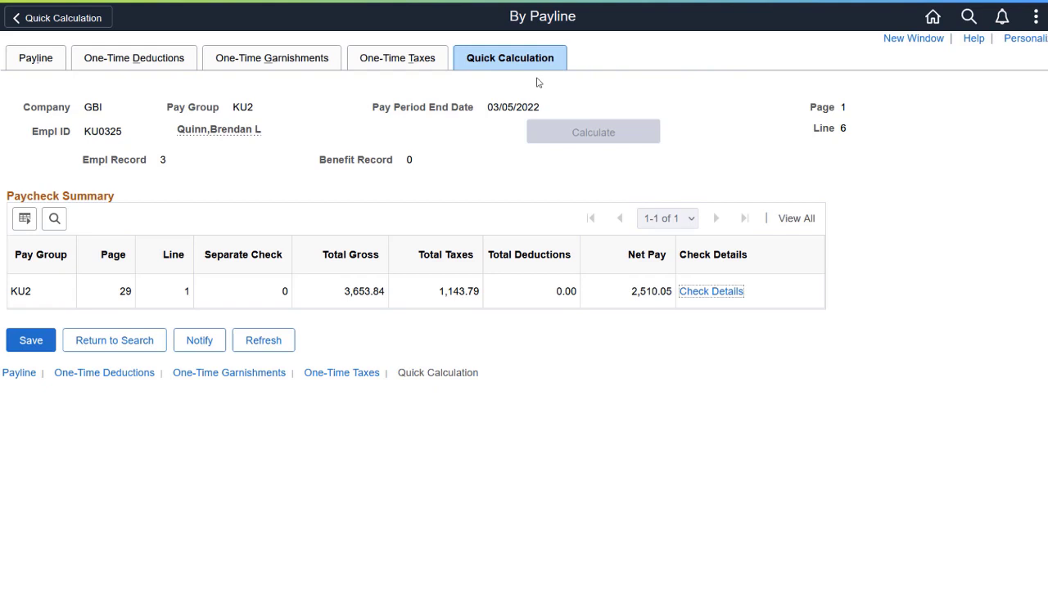
Set the payline's overtime hours to 3, save it, and return to the quick calculation.
click(30, 64)
click(393, 293)
text(3)
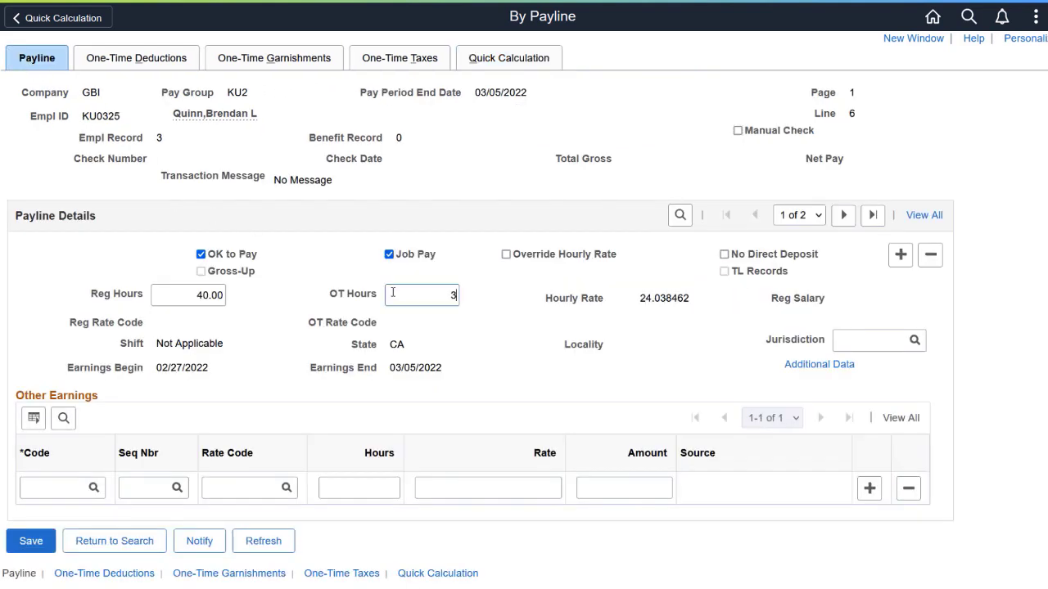
click(31, 537)
click(529, 68)
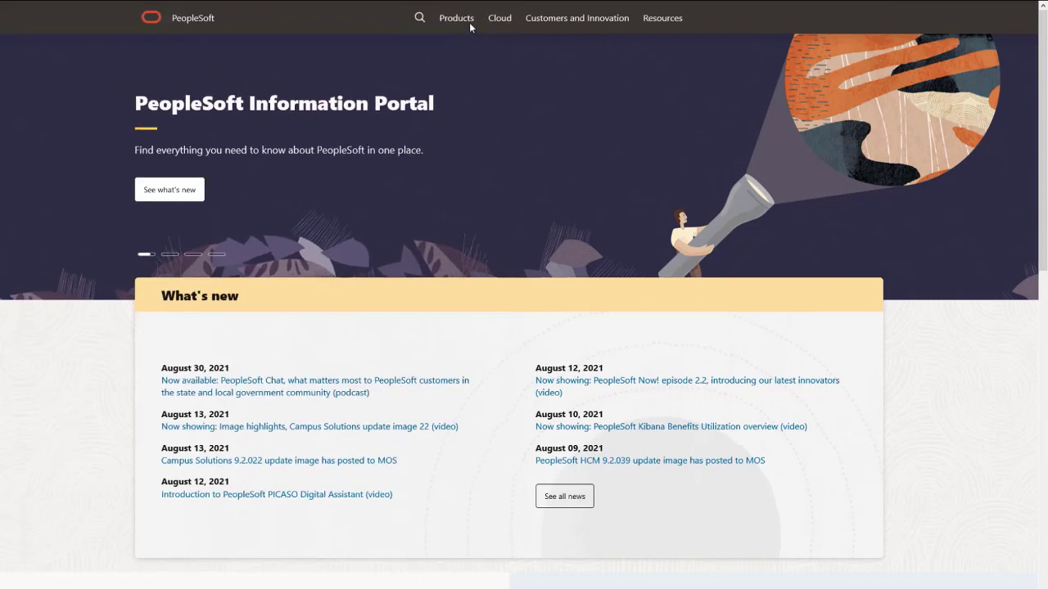
Browse the Products, Cloud, Customers and Innovation, and Resources topics on the PeopleSoft Information Portal.
click(471, 27)
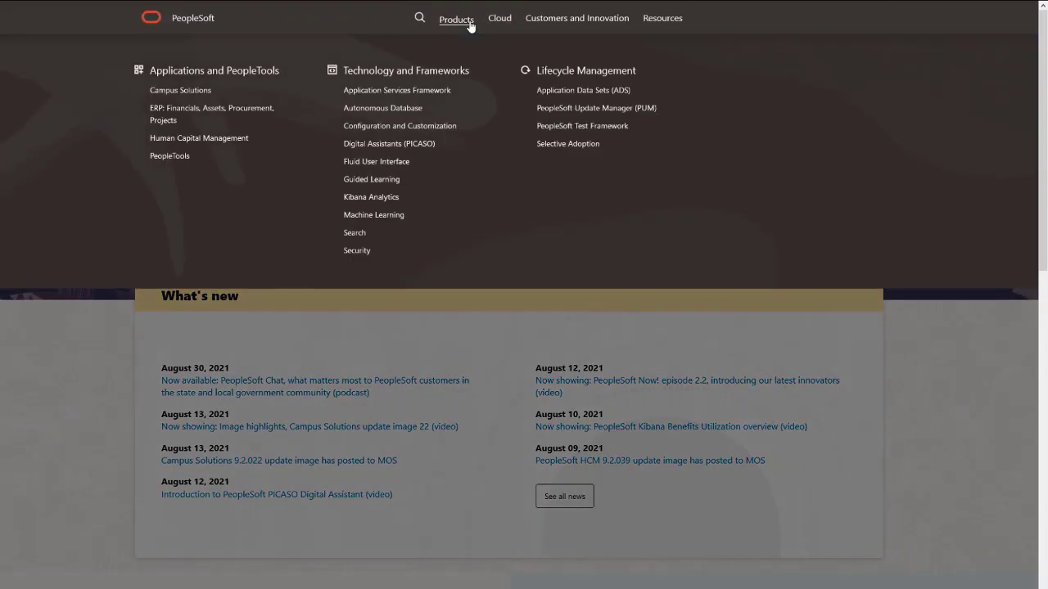
click(504, 26)
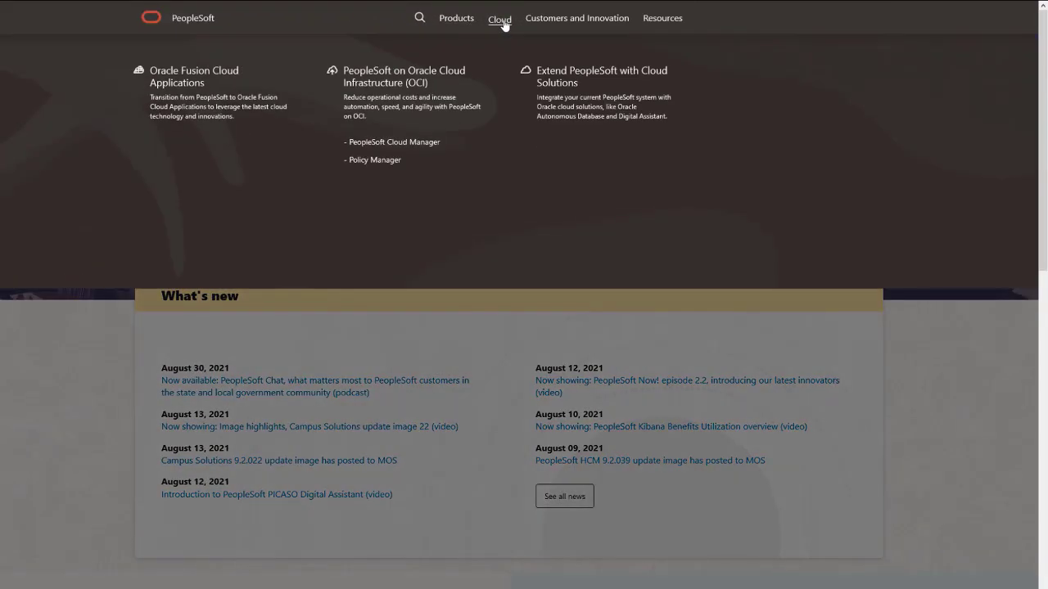
click(622, 27)
click(676, 21)
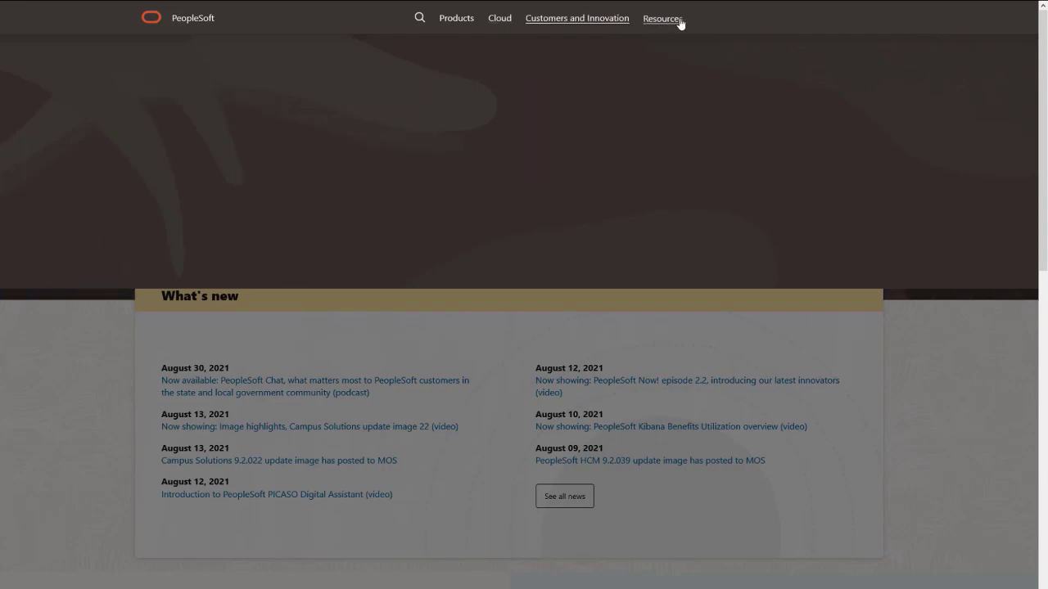